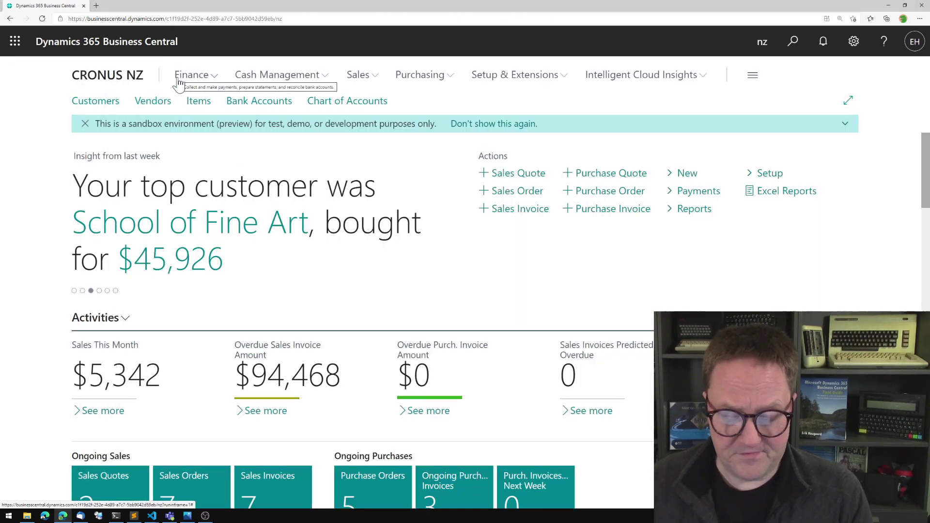
- Find and open the Simple Object Designer, then review its extension setup and close the setup
key(alt+q)
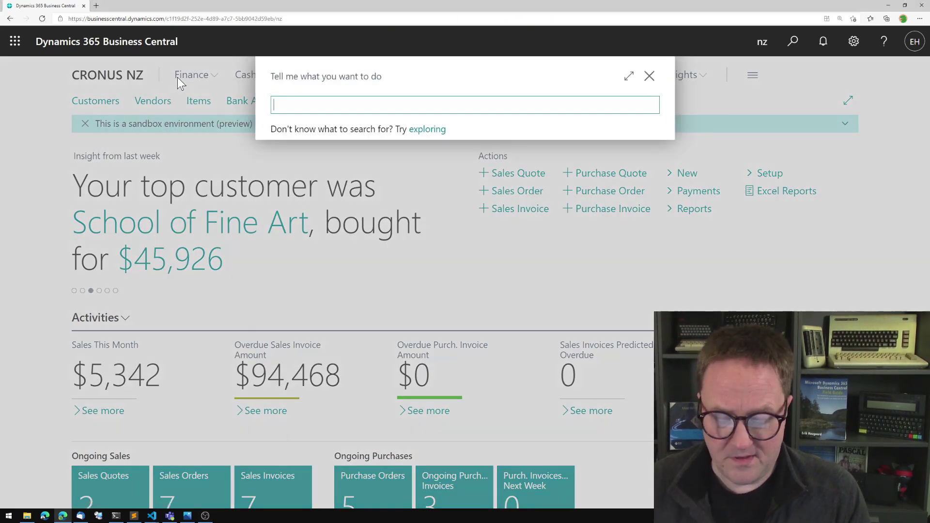
text(object des)
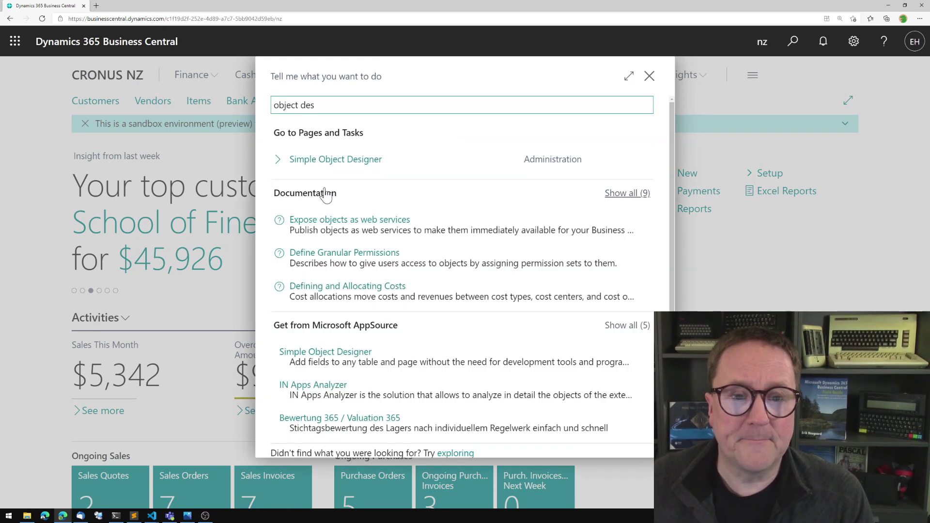
click(331, 162)
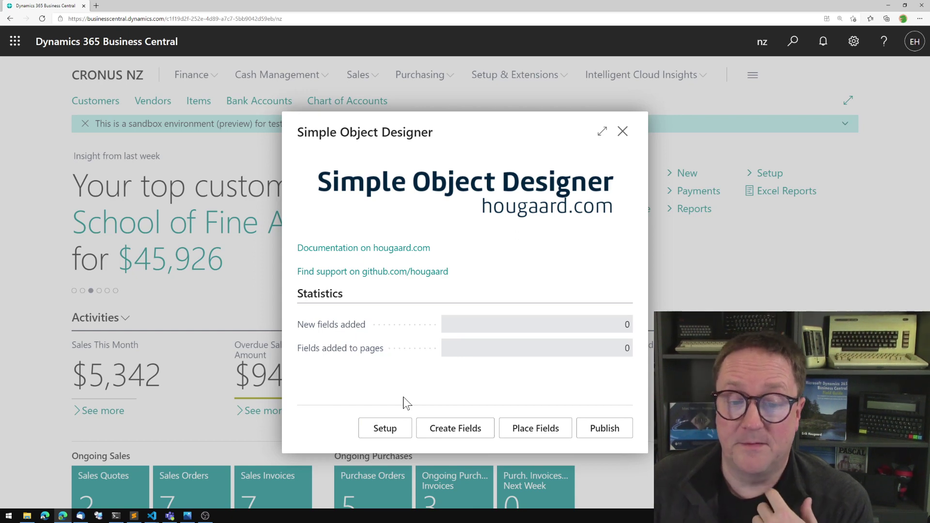
click(391, 426)
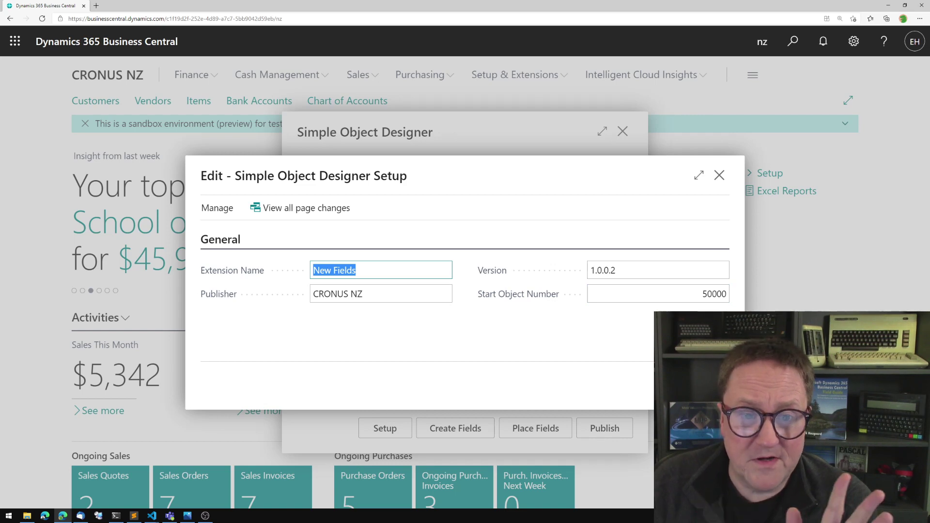
click(707, 390)
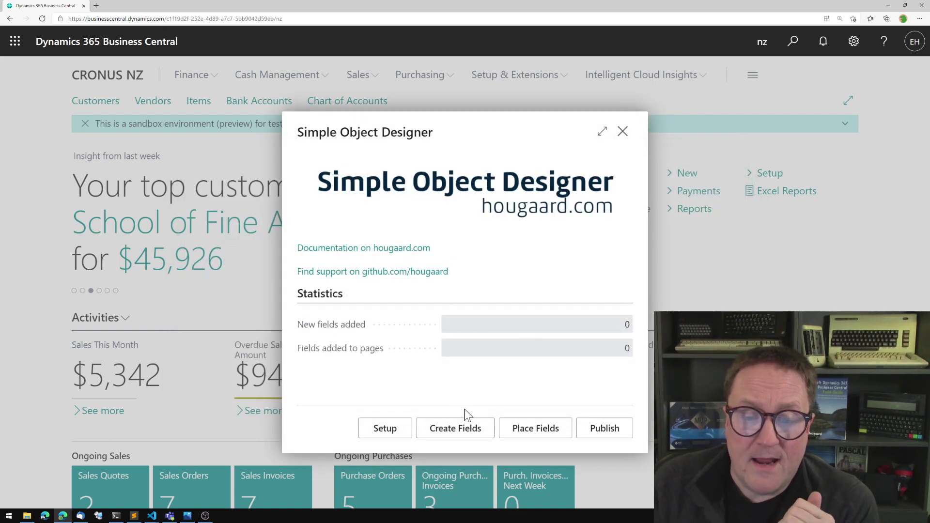
- Start a new field line in Create Fields for table 14, Location, and look through the available tables
click(447, 432)
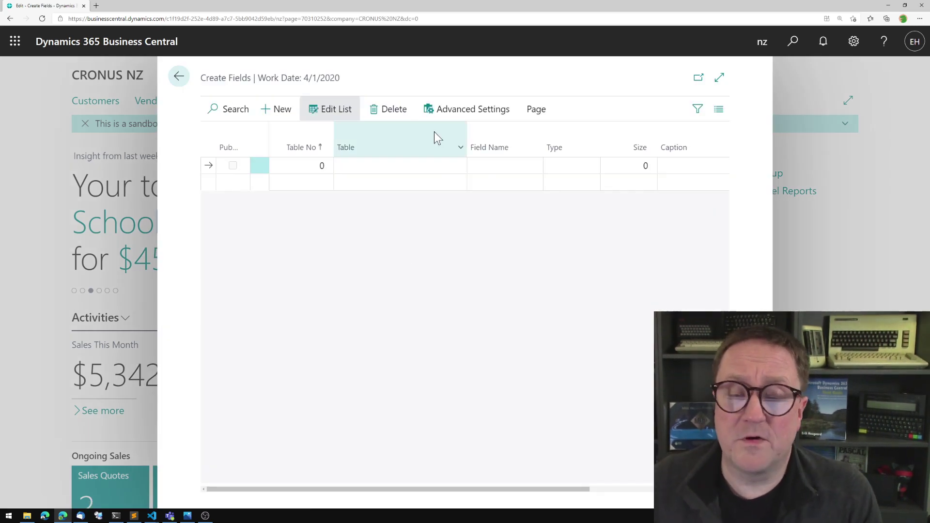
click(313, 167)
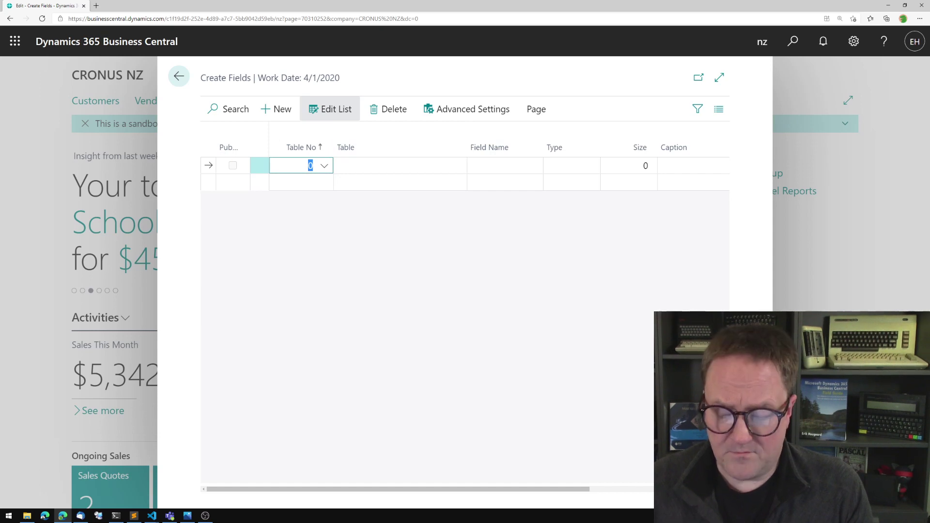
text(location)
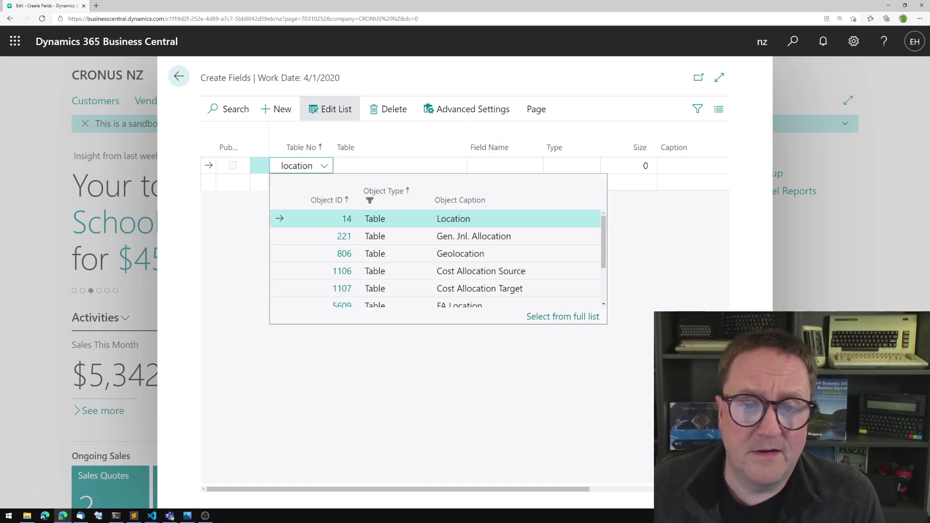
click(319, 219)
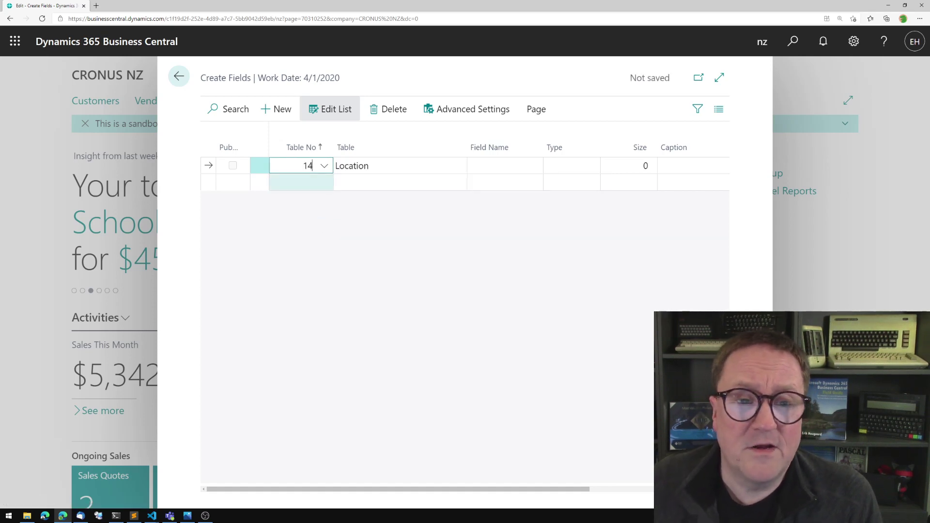
click(324, 167)
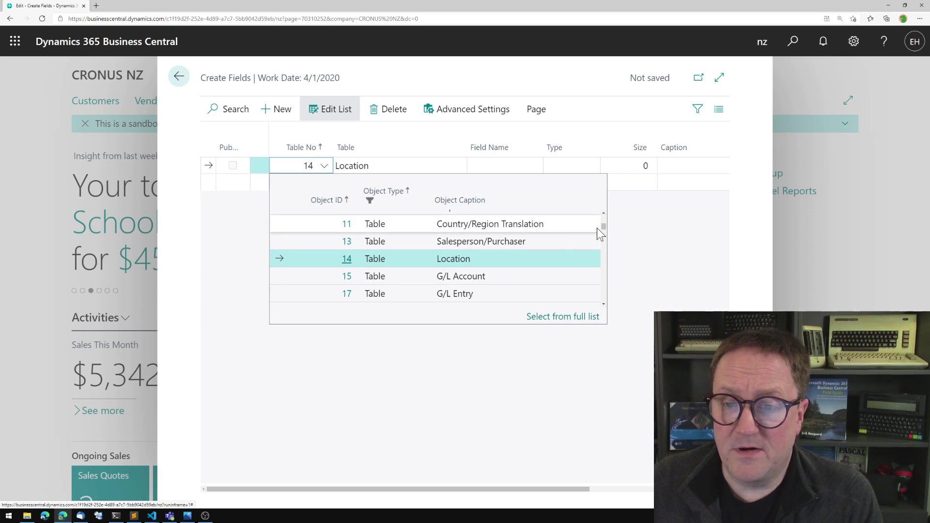
mouse_move(606, 227)
mouse_down()
mouse_move(608, 305)
mouse_move(595, 218)
mouse_up()
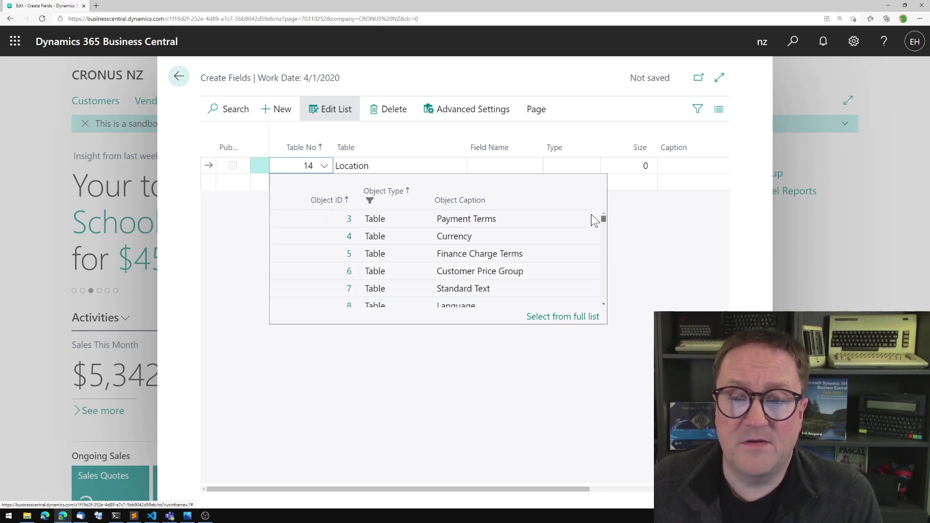
key(Tab)
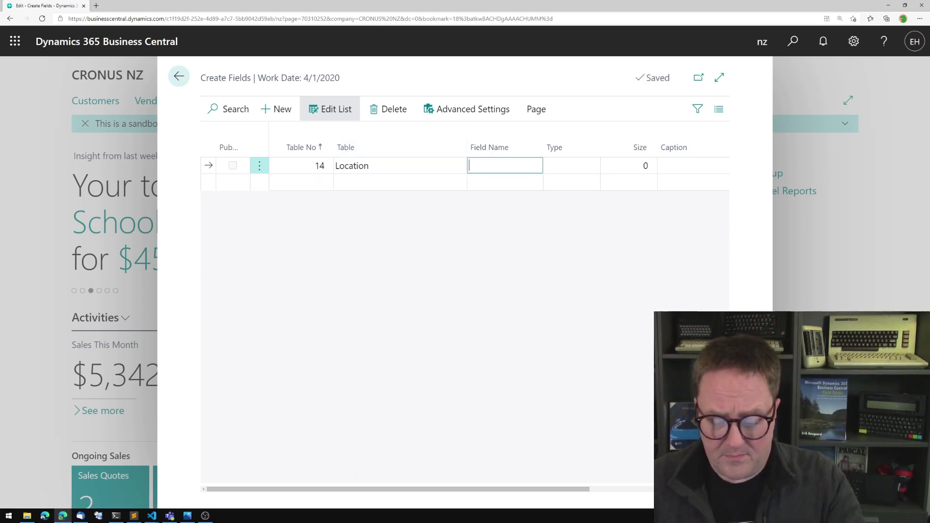
- Name the new Location field Manager and set its type to Text
text(Manager)
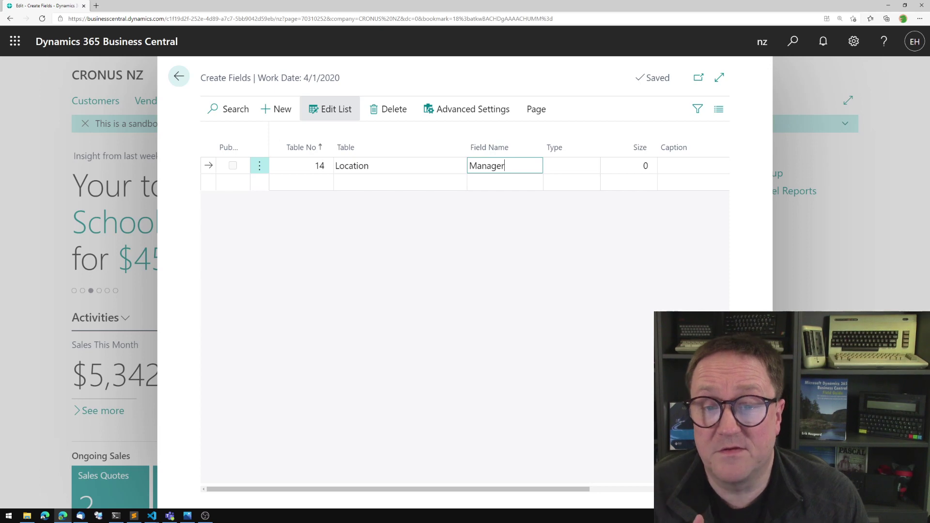
key(Tab)
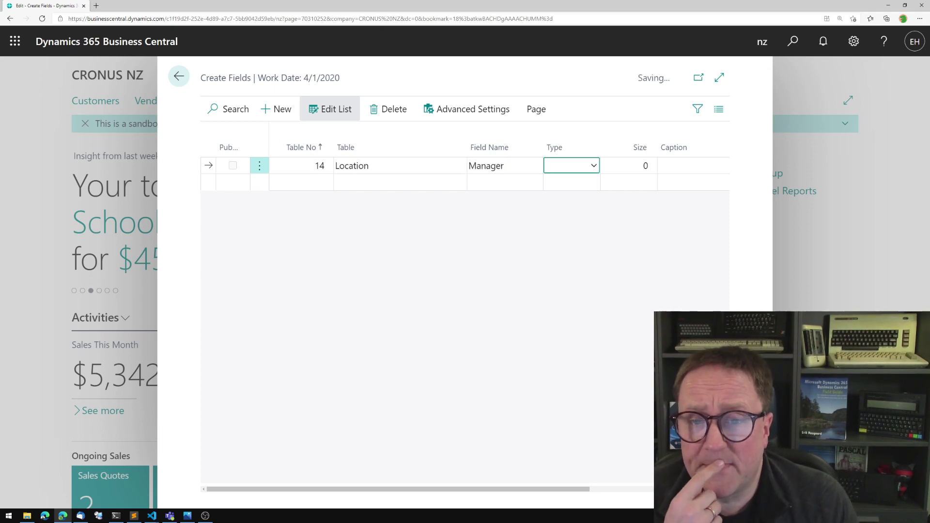
click(592, 166)
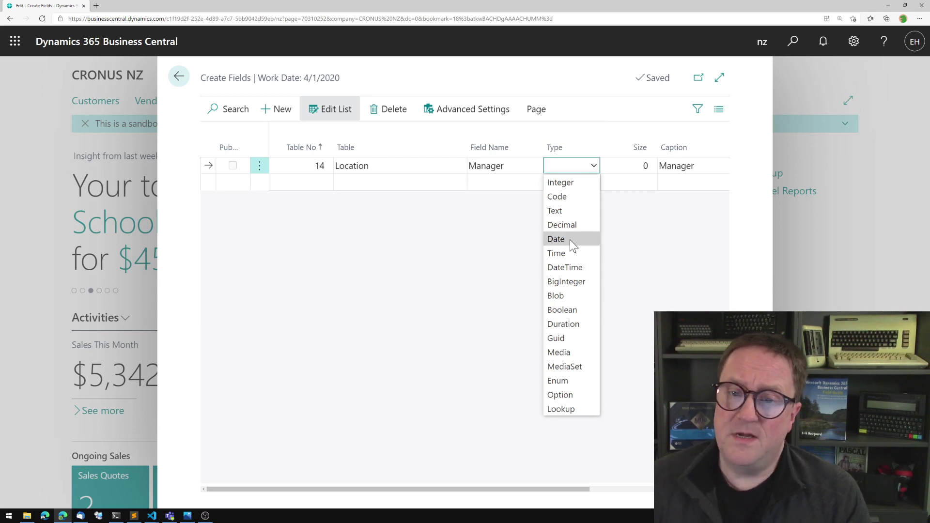
click(567, 214)
key(Tab)
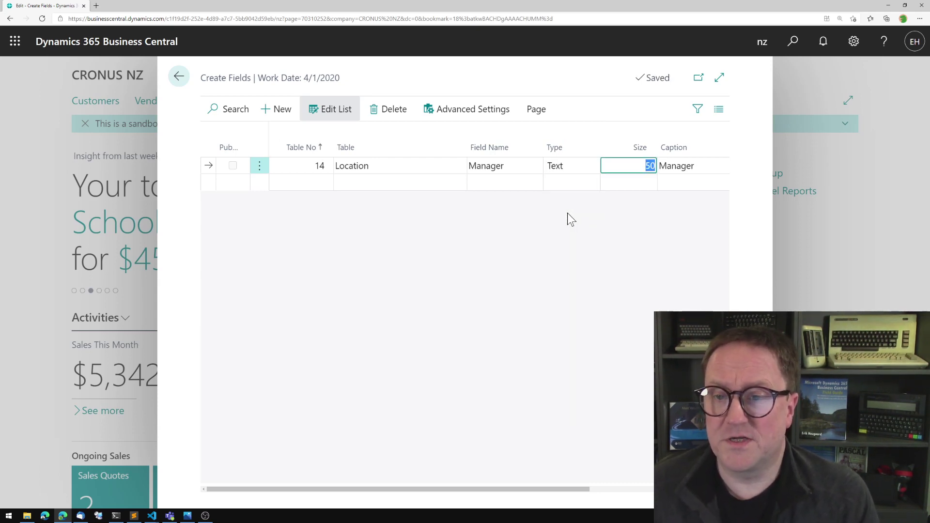
- Open the Manager field's page placements and place it on the Location List with AddAfter and the anchor Name
drag(489, 487, 622, 485)
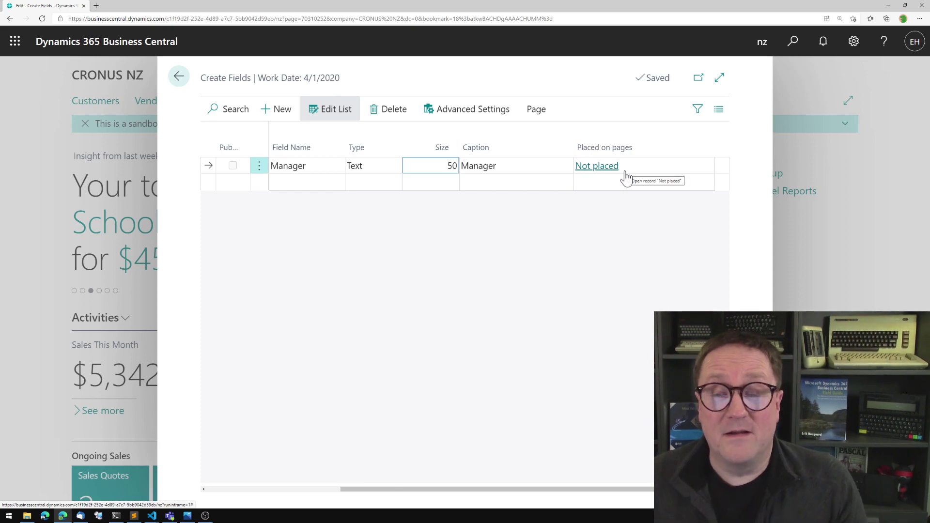
click(607, 166)
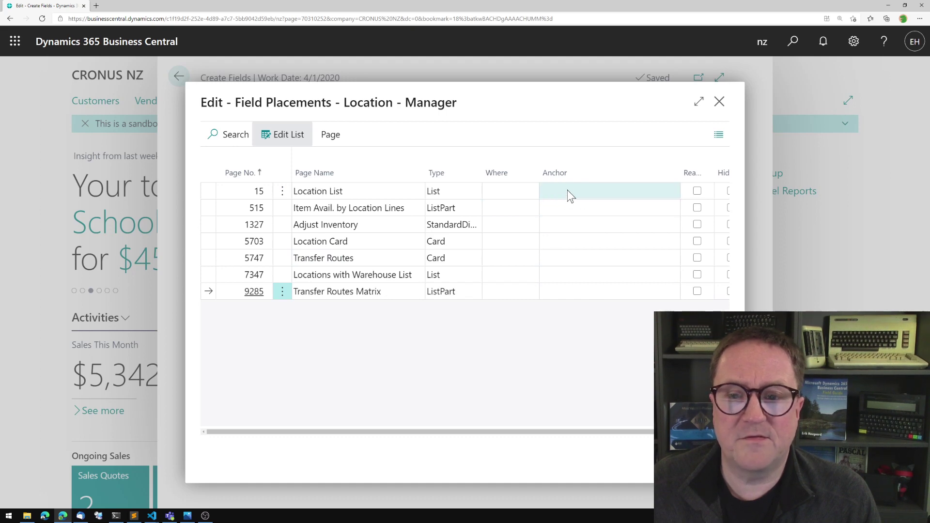
click(522, 193)
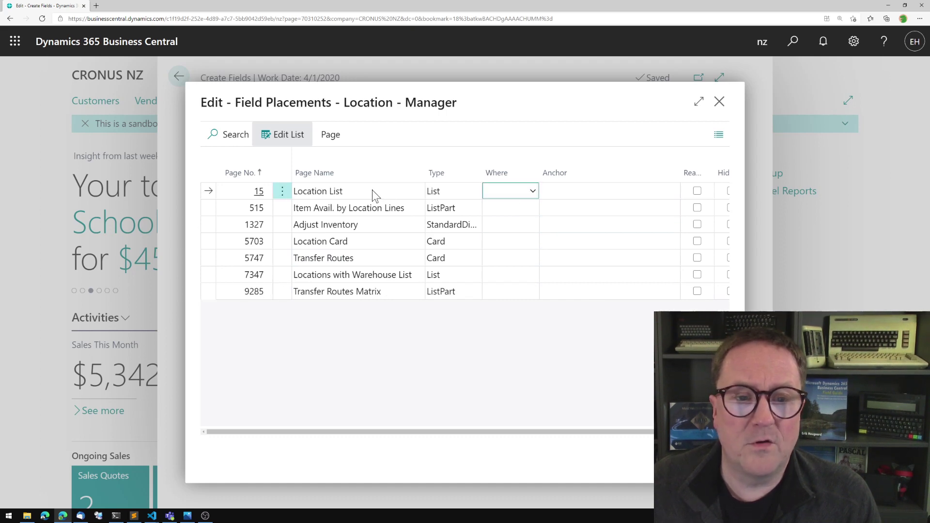
click(670, 194)
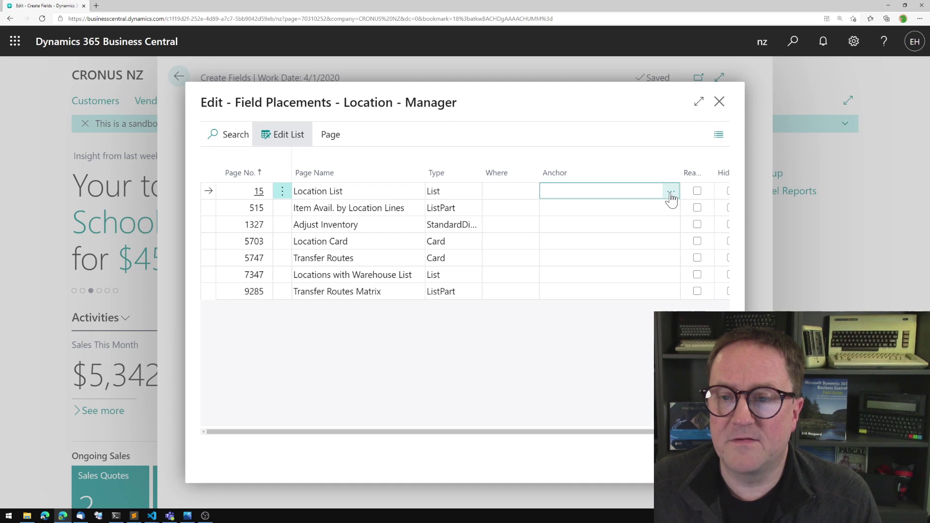
click(670, 193)
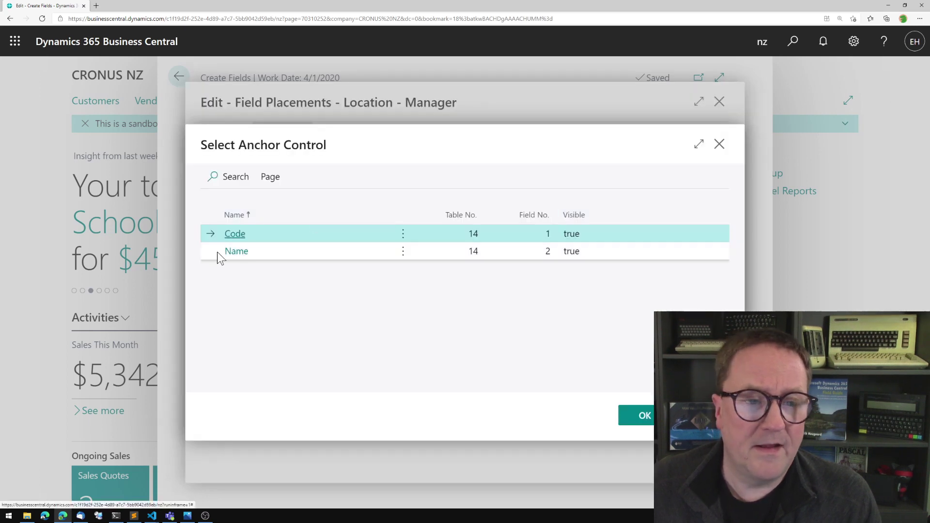
click(242, 252)
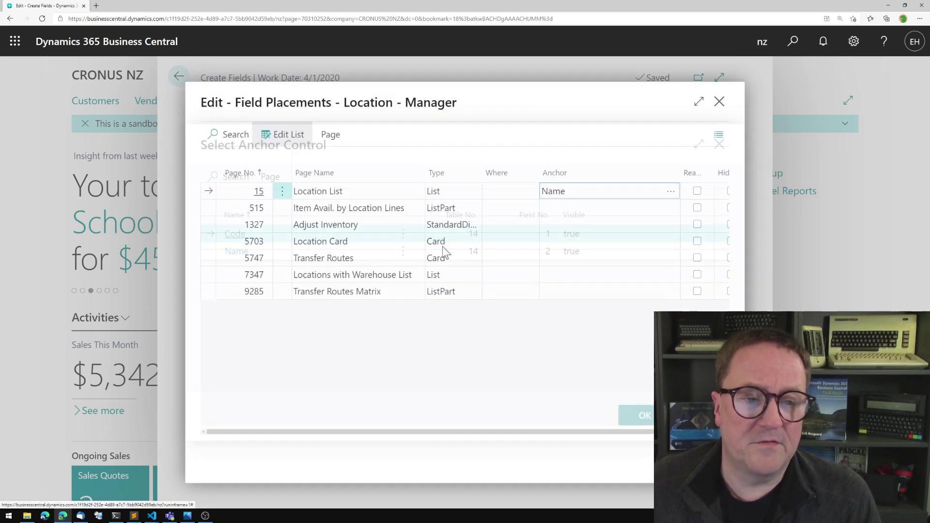
click(528, 191)
click(518, 261)
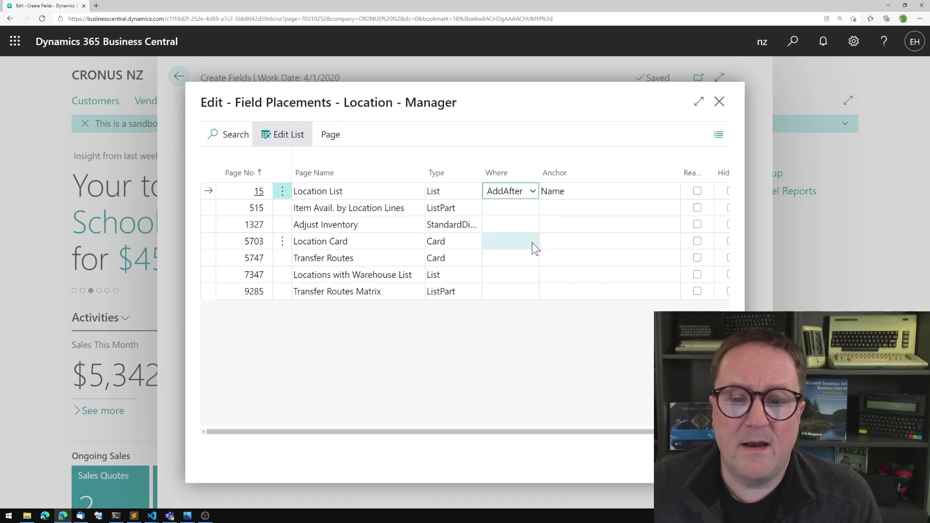
- Place the Manager field on the Location Card with AddAfter and the anchor Address 2, and close the field placements
click(581, 242)
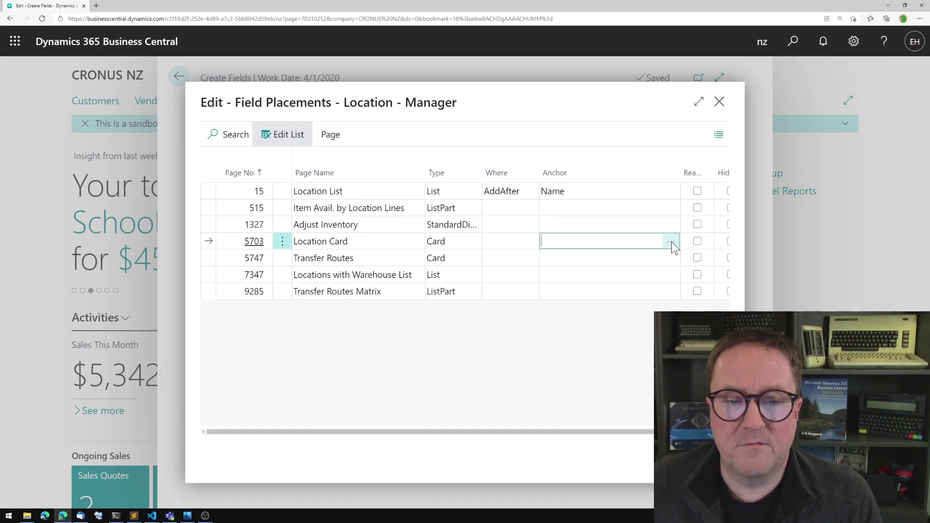
click(670, 242)
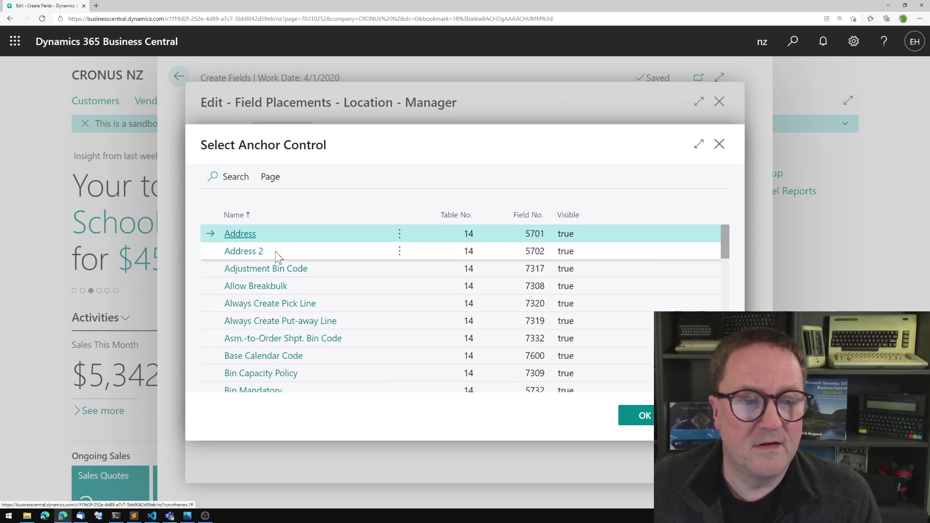
scroll(272, 355, down, 1)
scroll(272, 354, down, 2)
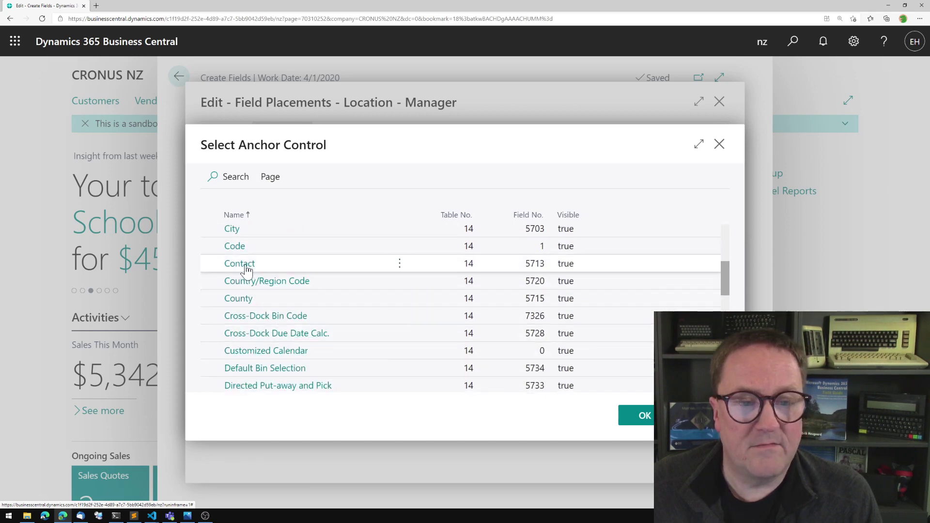
drag(246, 271, 321, 241)
scroll(317, 252, up, 3)
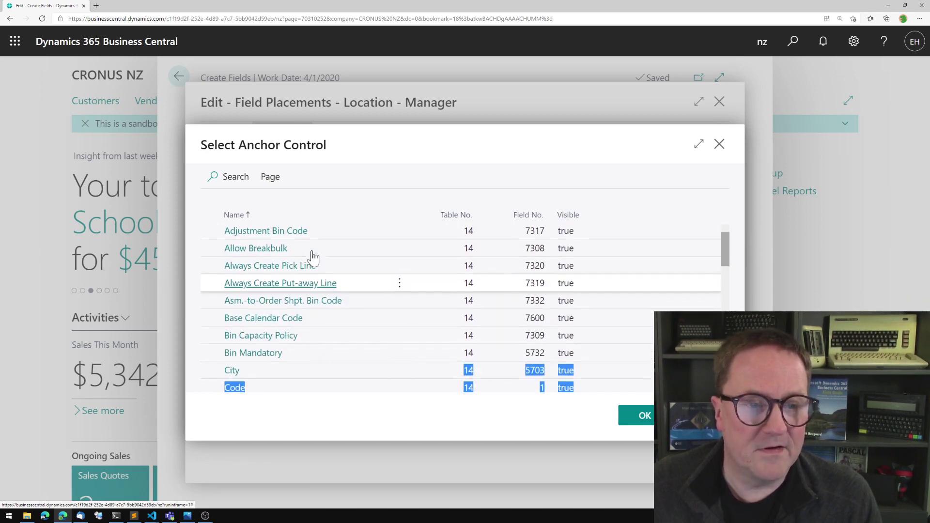
scroll(314, 275, up, 2)
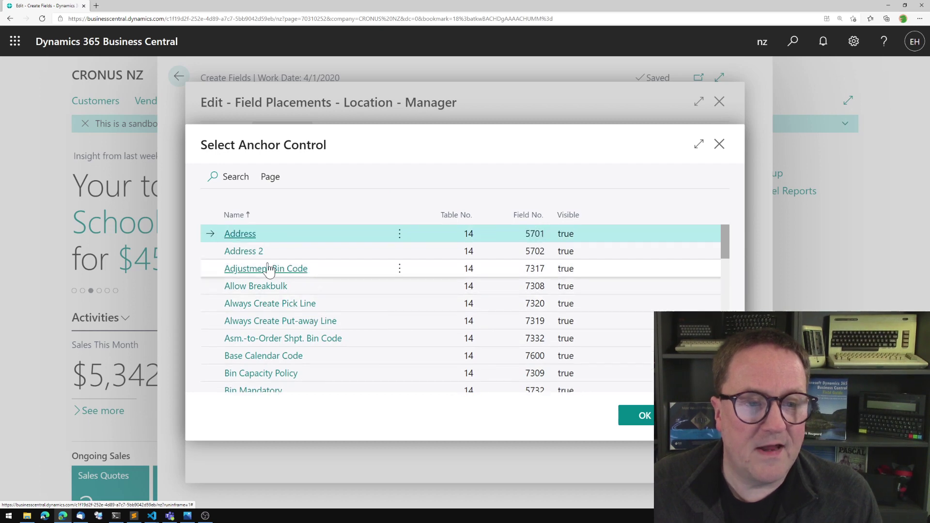
click(255, 254)
click(521, 239)
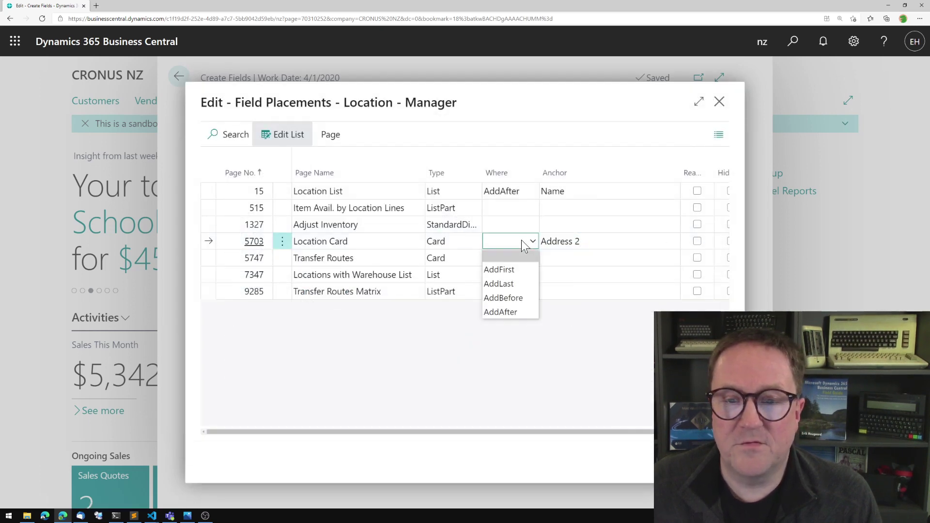
click(521, 309)
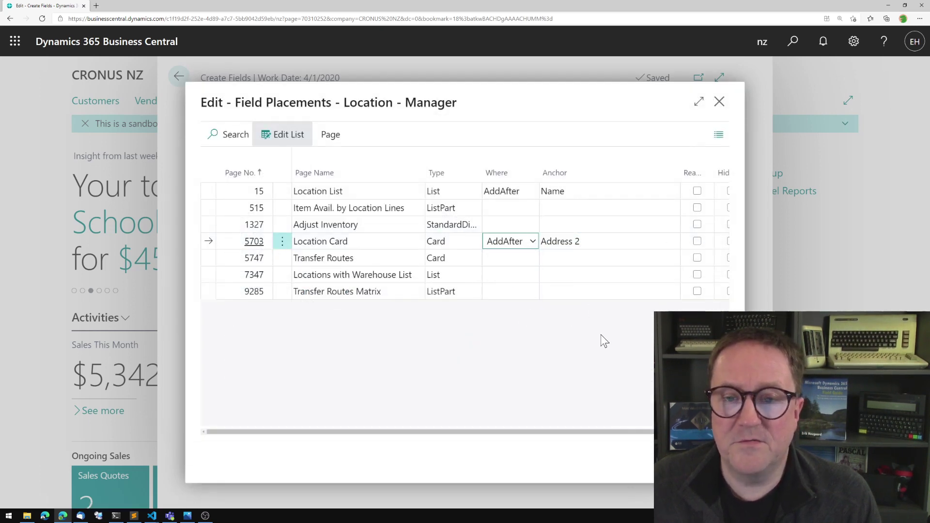
click(625, 379)
key(Escape)
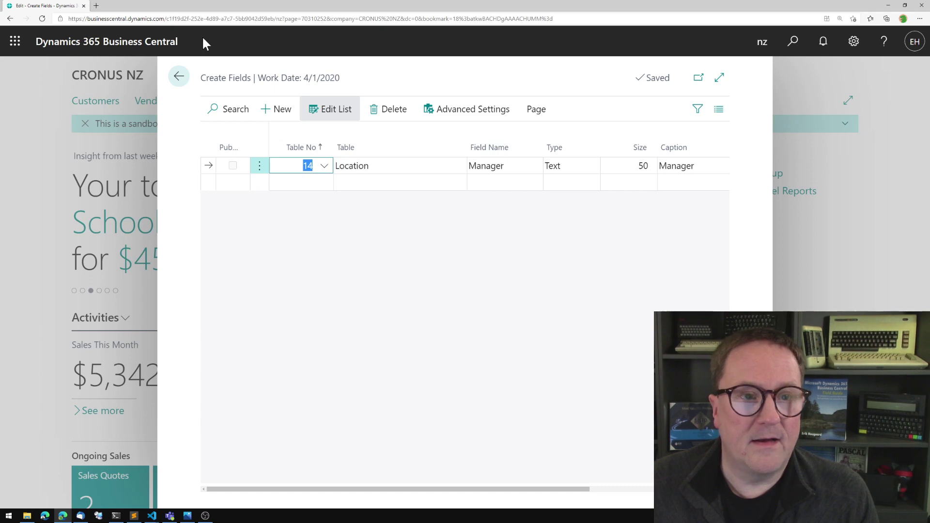
- Return to the Simple Object Designer and publish the new field to this environment, acknowledging the deployment message
click(179, 83)
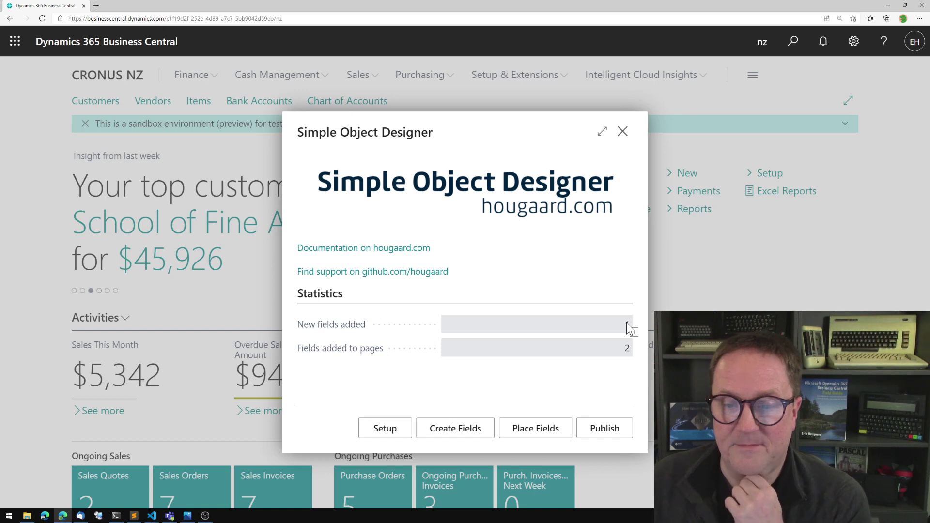
click(601, 433)
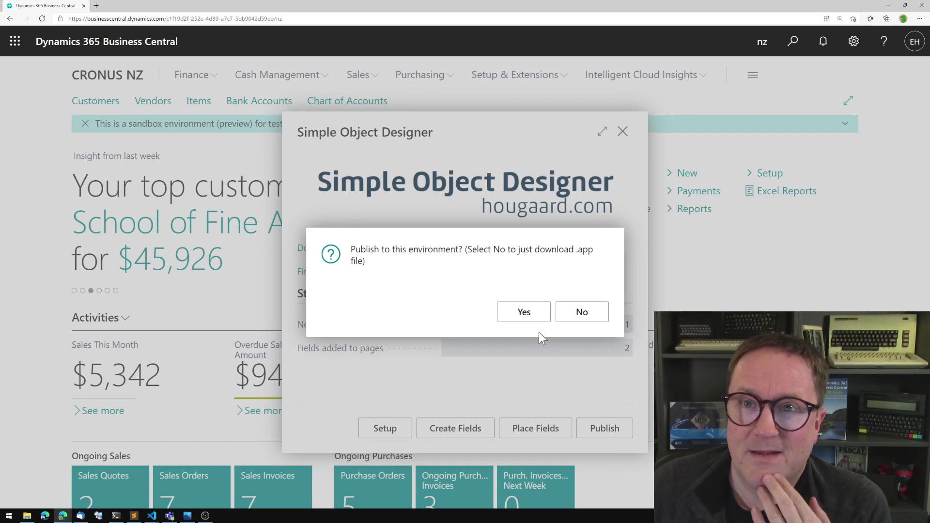
click(517, 308)
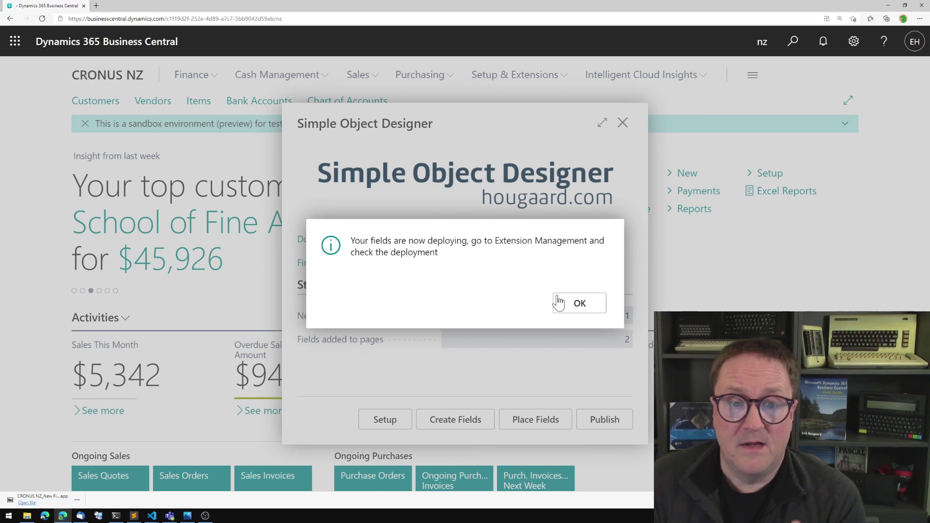
click(585, 309)
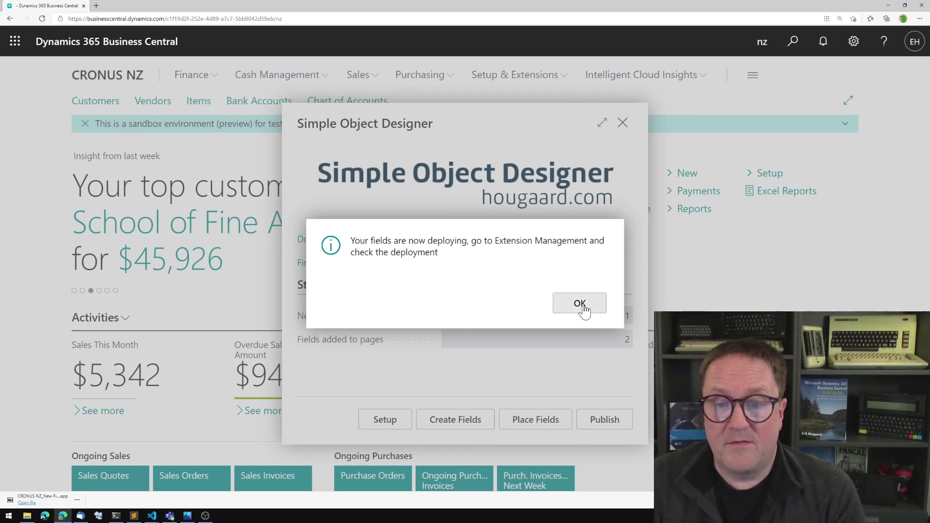
- Find and open Extension Management, and bring up the extension deployment status list
key(alt+q)
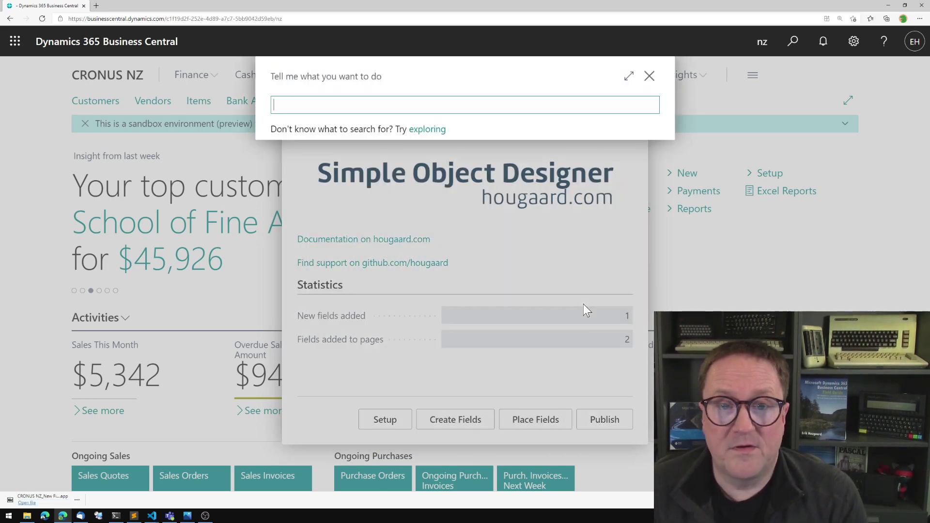
text(extension manage)
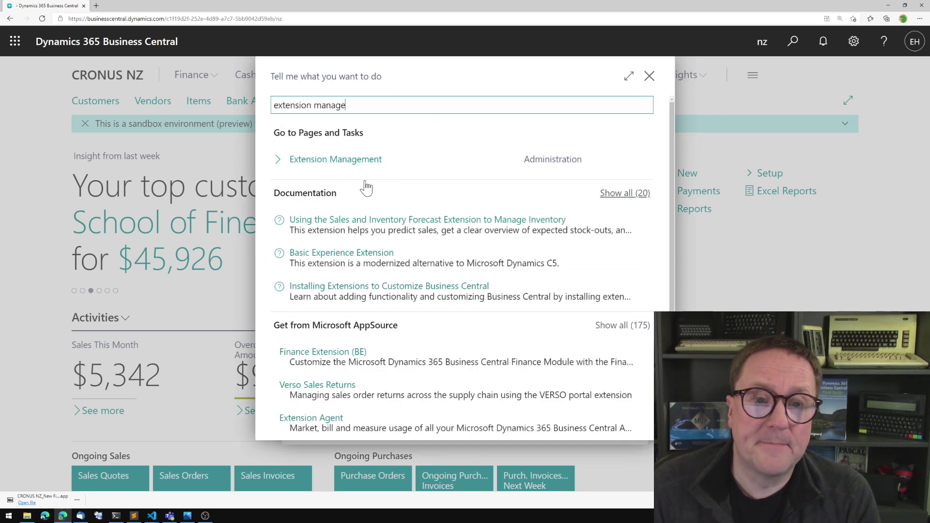
click(352, 165)
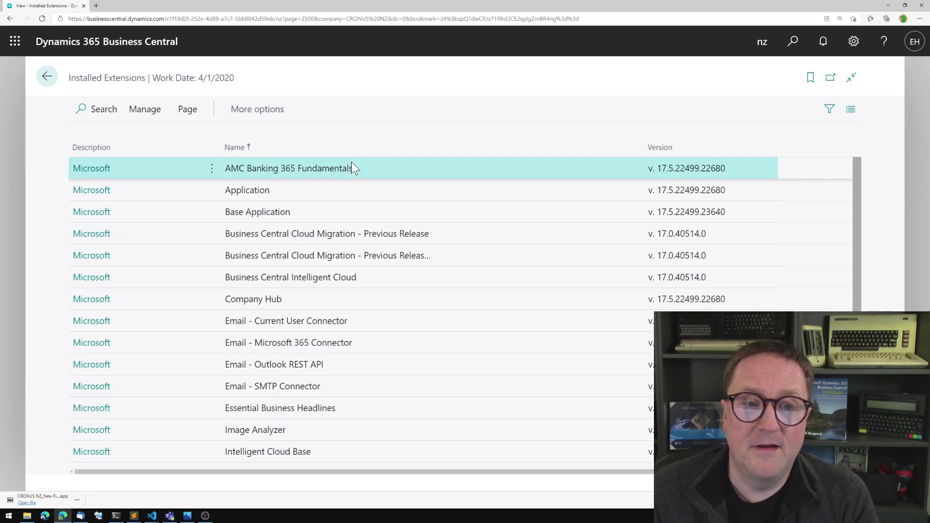
click(145, 111)
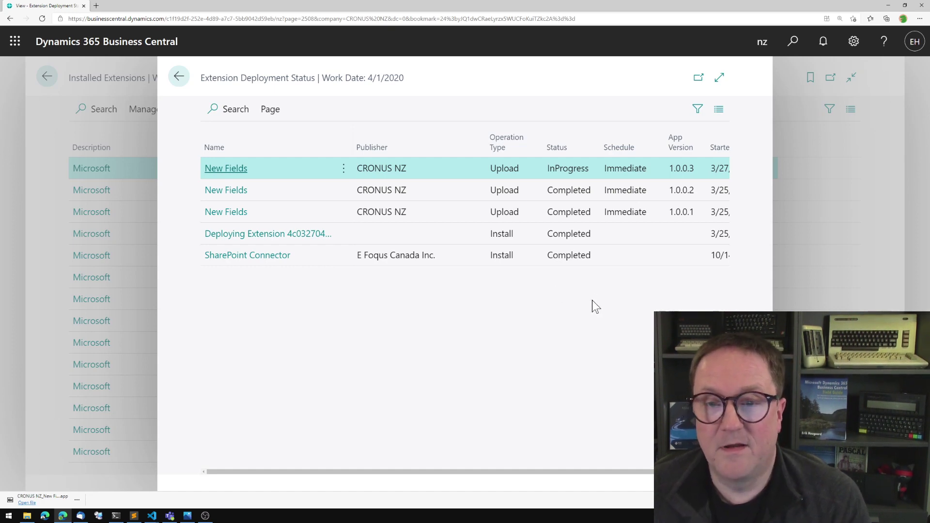
- Check the New Fields 1.0.0.3 upload, close the deployment status list and reopen it to recheck the deployment
click(579, 182)
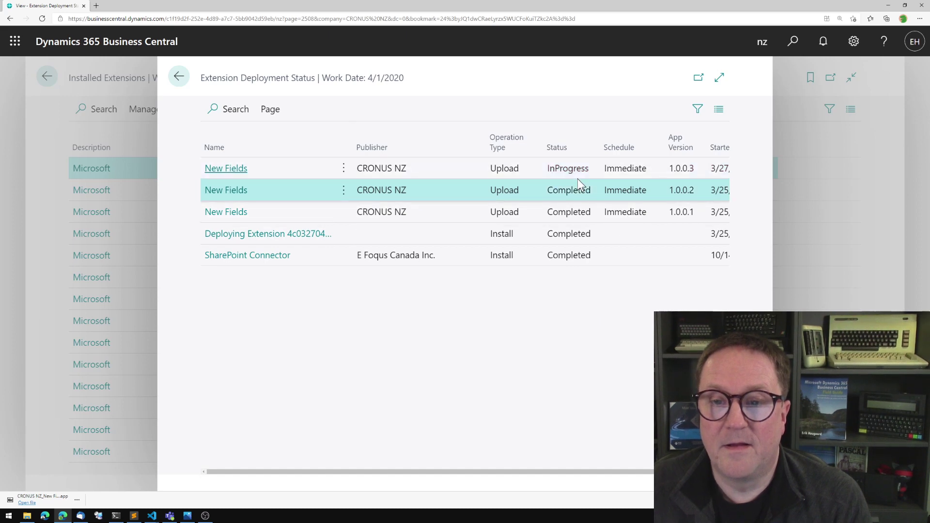
key(Up)
key(Down)
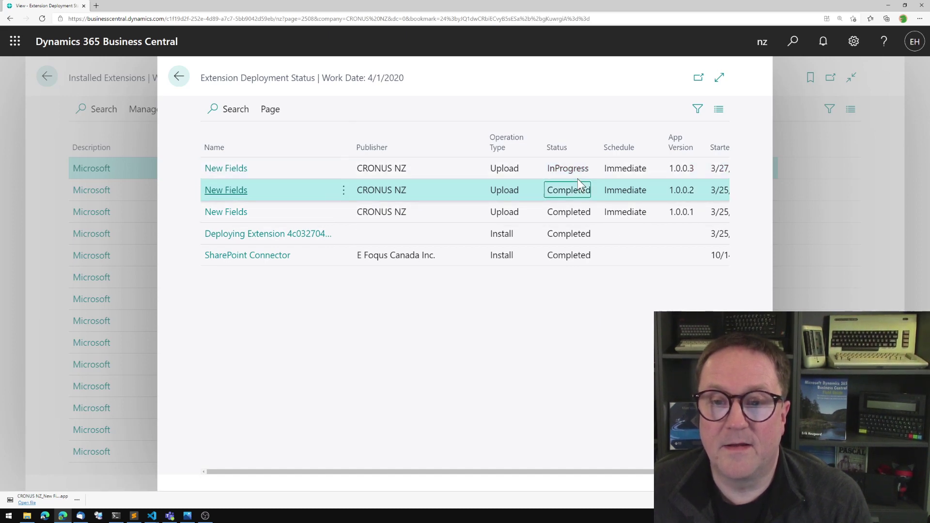
click(596, 260)
key(Escape)
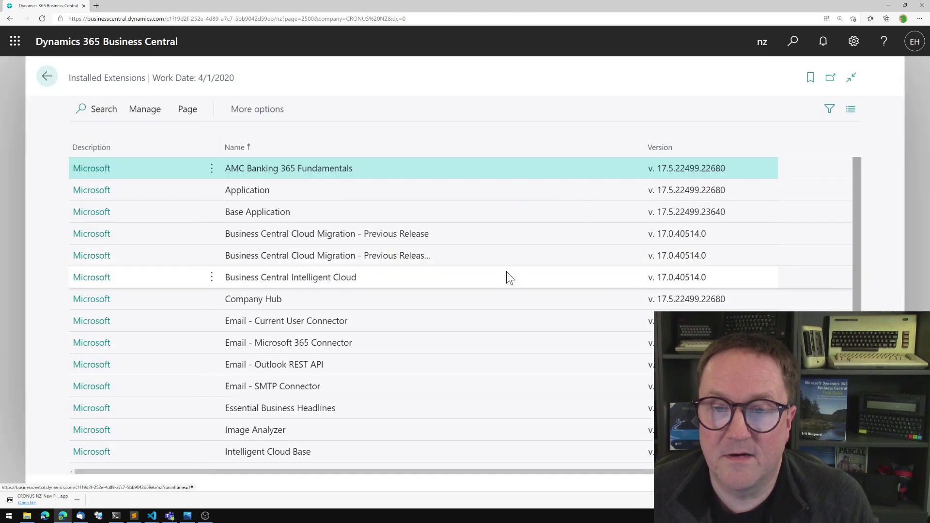
click(145, 109)
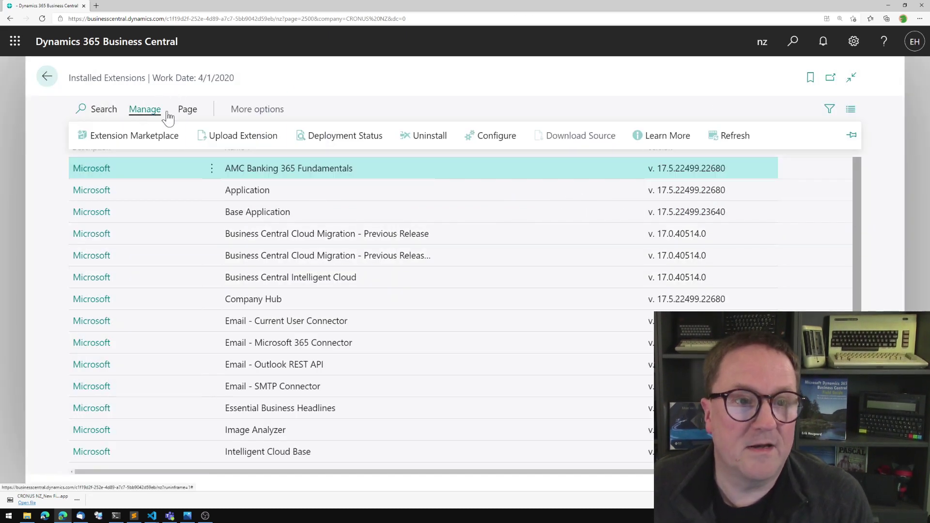
click(329, 136)
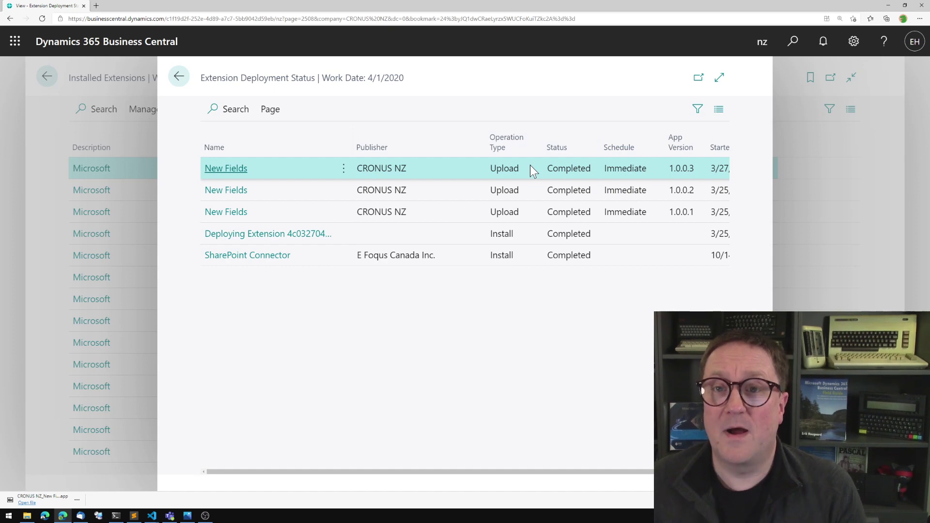
- Find and open the Locations list, and open the Location Card of the EAST warehouse
key(alt+q)
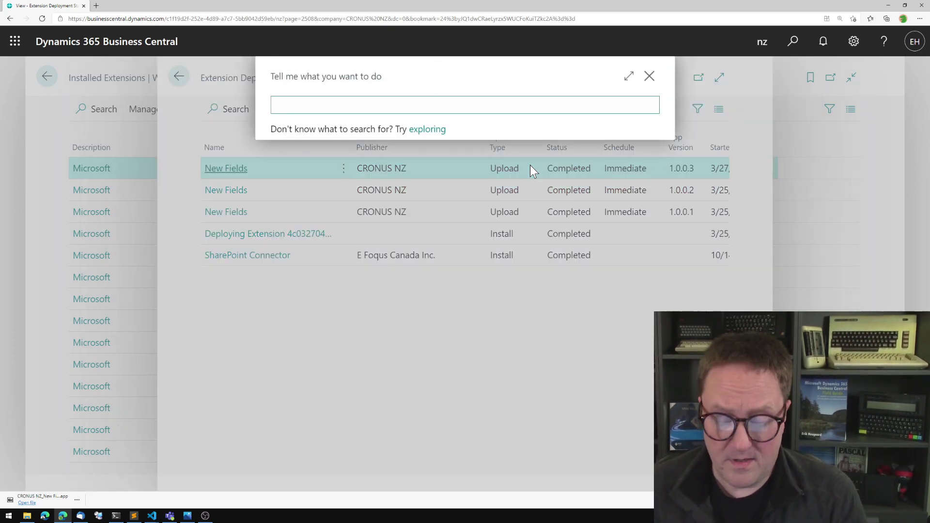
text(location)
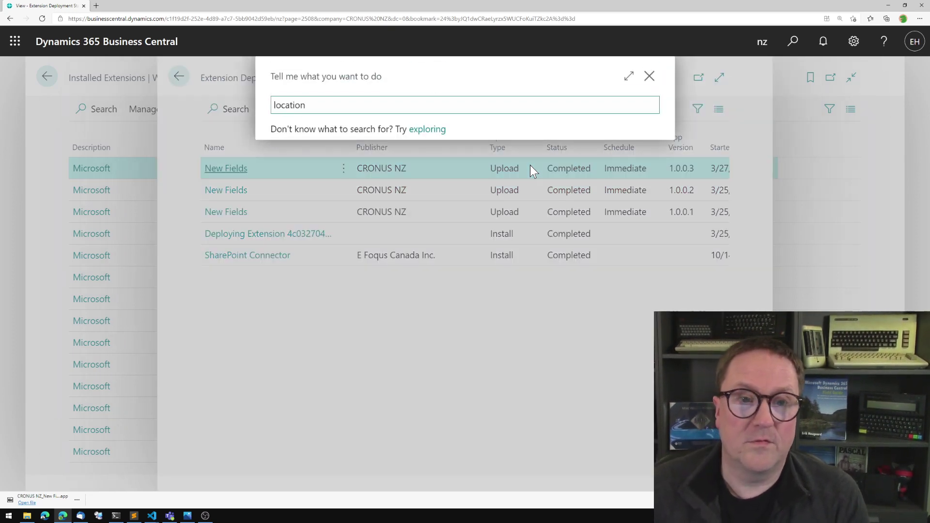
click(310, 163)
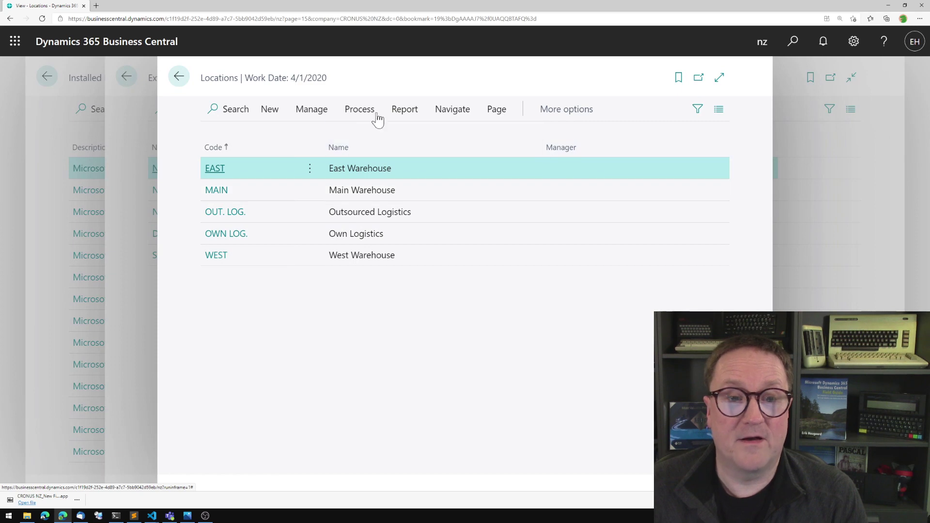
click(215, 169)
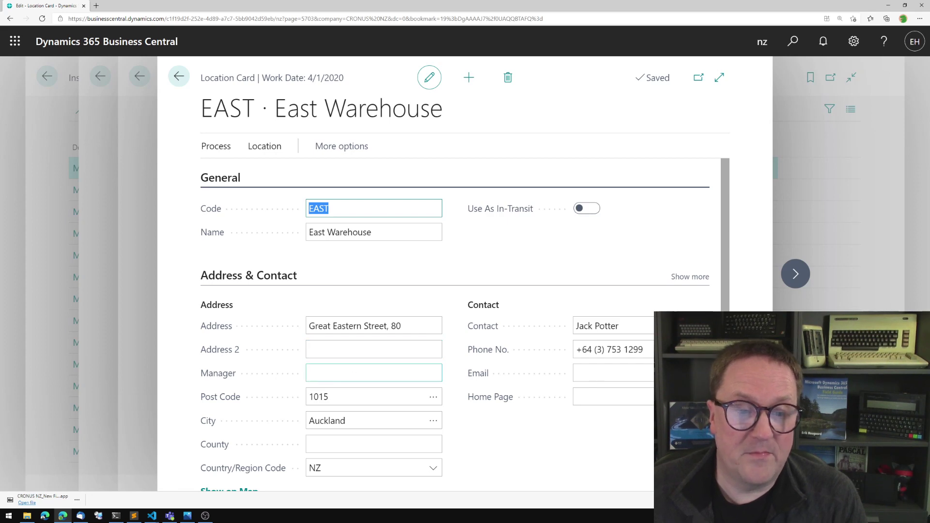
- Enter the manager's full name in the Manager field of the EAST location and return to the Locations list
click(373, 373)
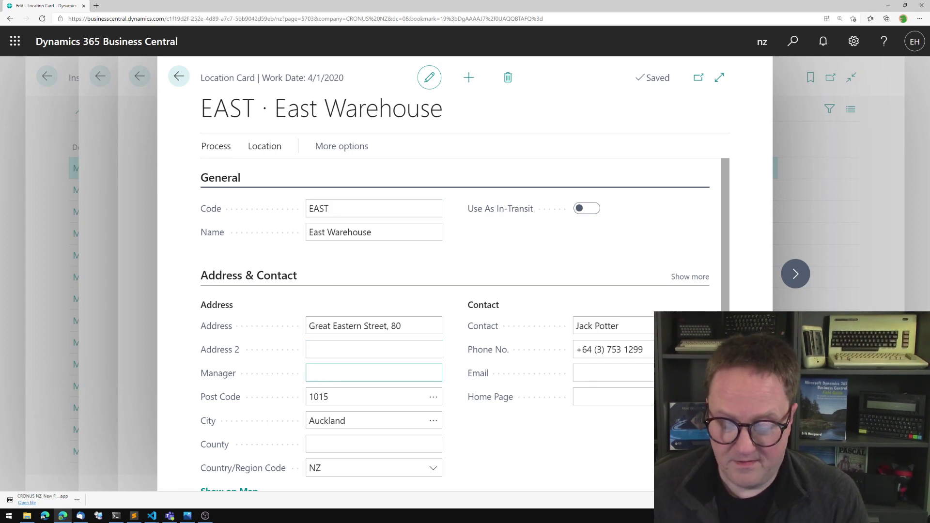
text(Erik H)
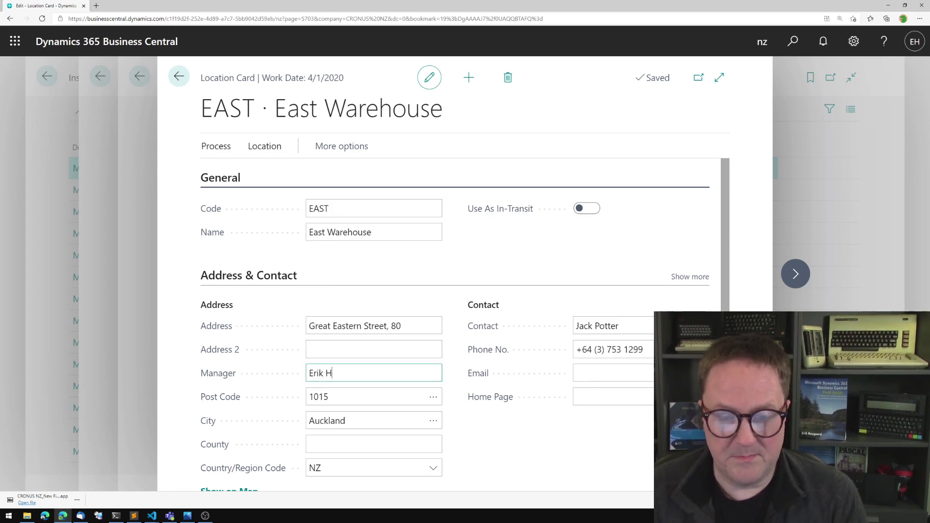
text(ougaard)
key(Tab)
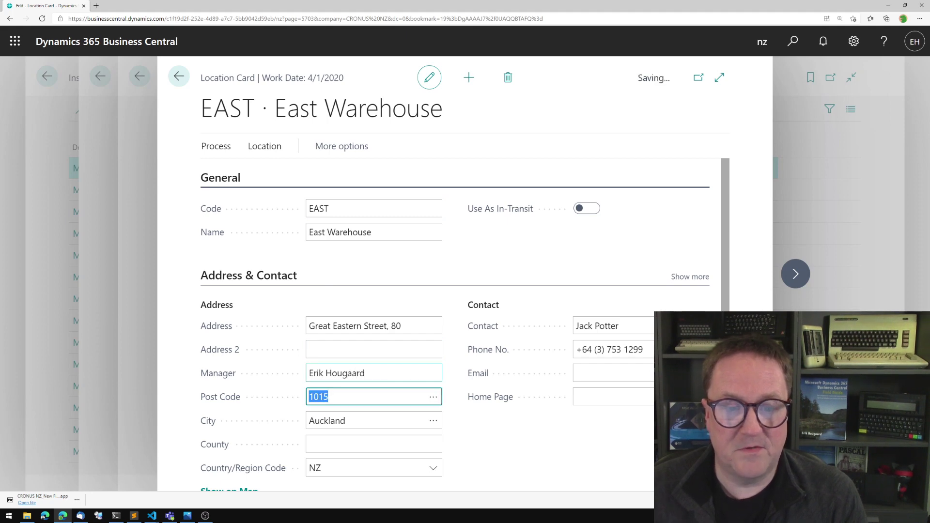
key(Escape)
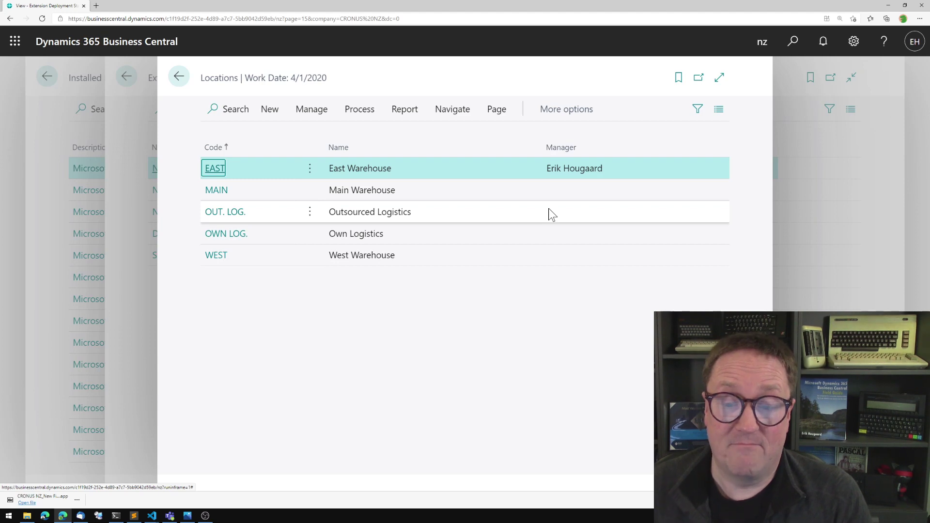
- Close the open lists back to the Simple Object Designer and open its documentation on hougaard.com
key(Escape)
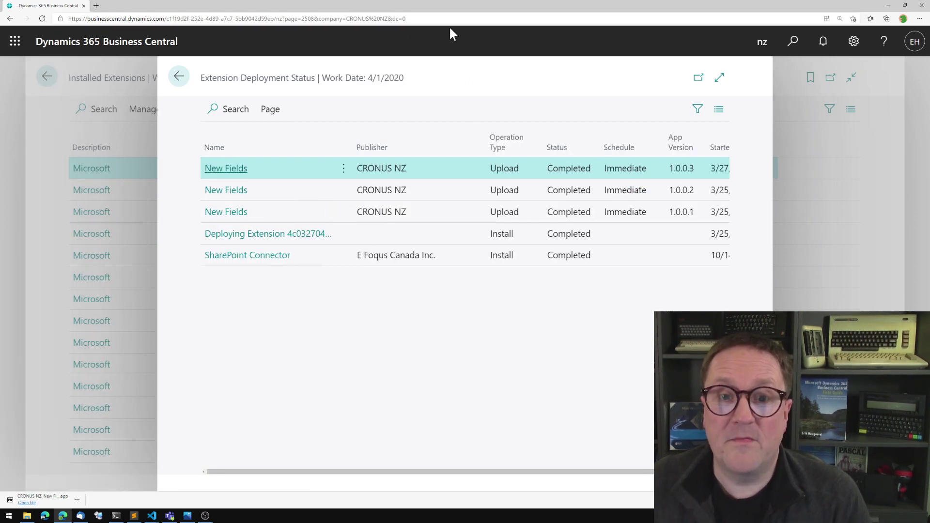
key(Escape)
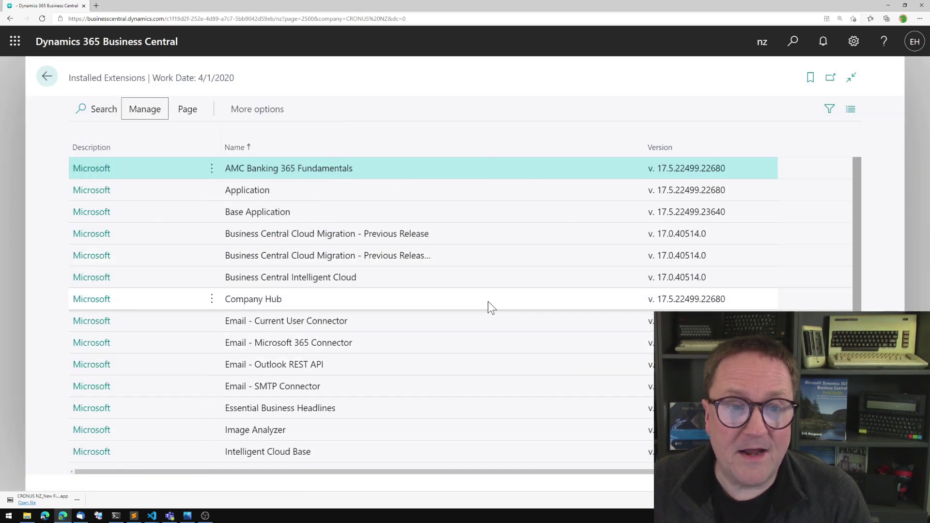
key(Escape)
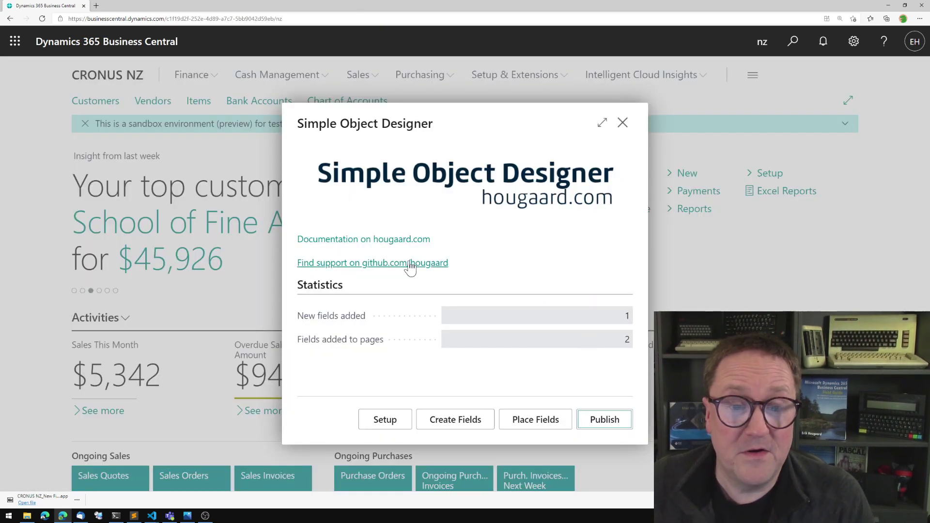
click(402, 241)
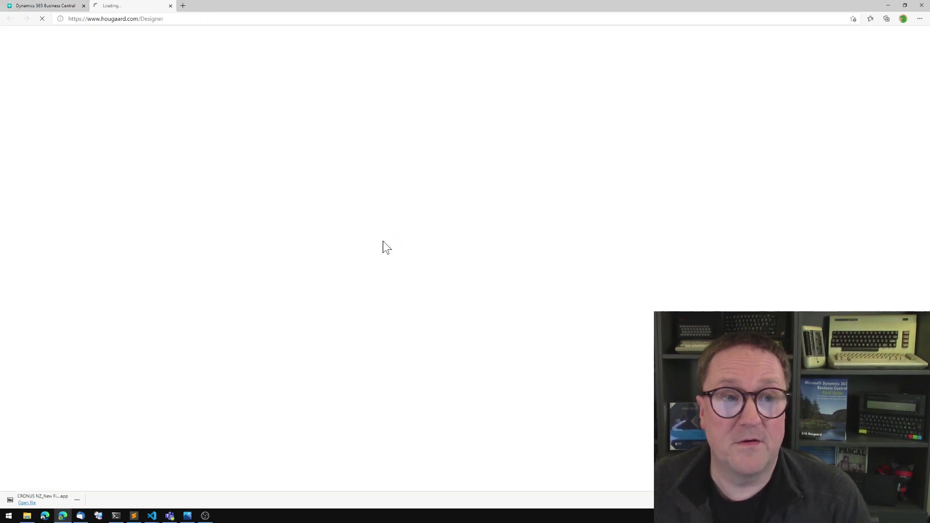